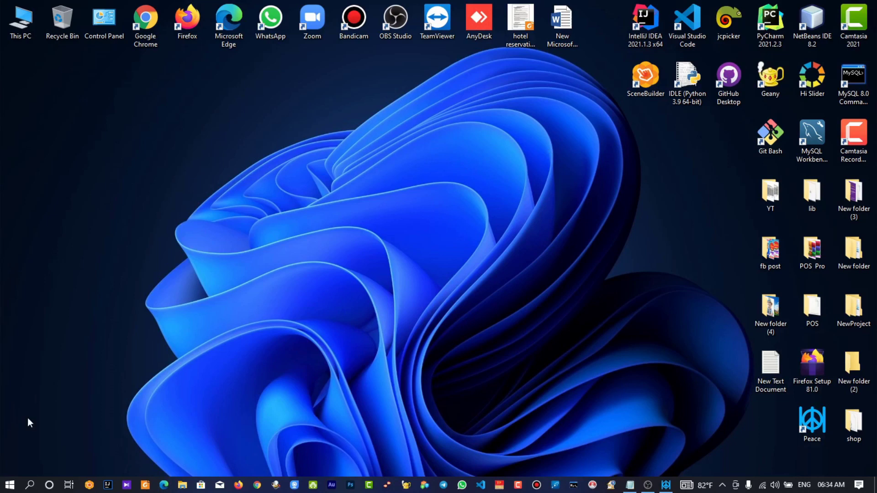
Search Windows for the Defragment and Optimize Drives app with "defra", then dismiss the search.
{"action": "left_click", "coordinate": [31, 486]}
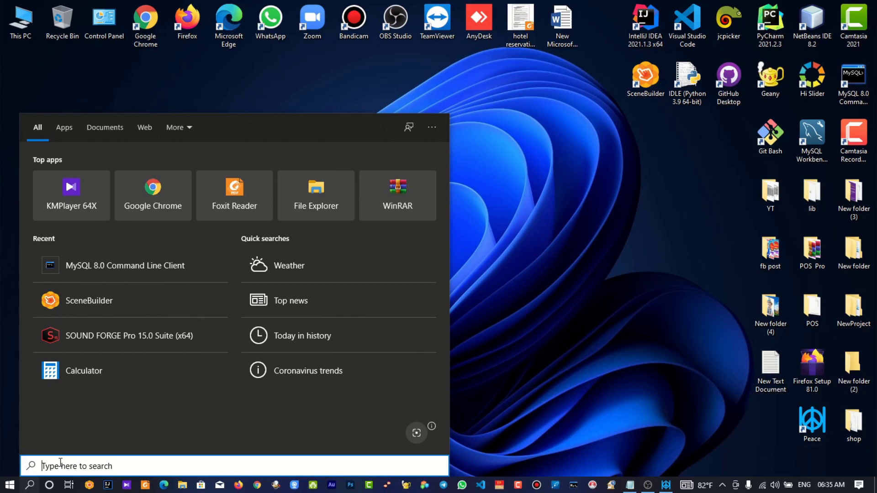
{"action": "type", "text": "defra"}
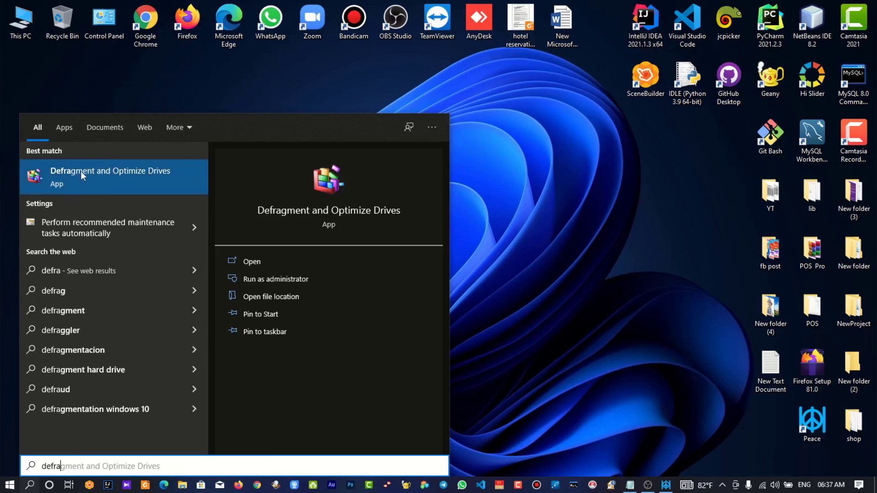
{"action": "left_click", "coordinate": [106, 70]}
Open This PC and bring up the drive management tools for Local Disk (C:).
{"action": "key", "text": "Down"}
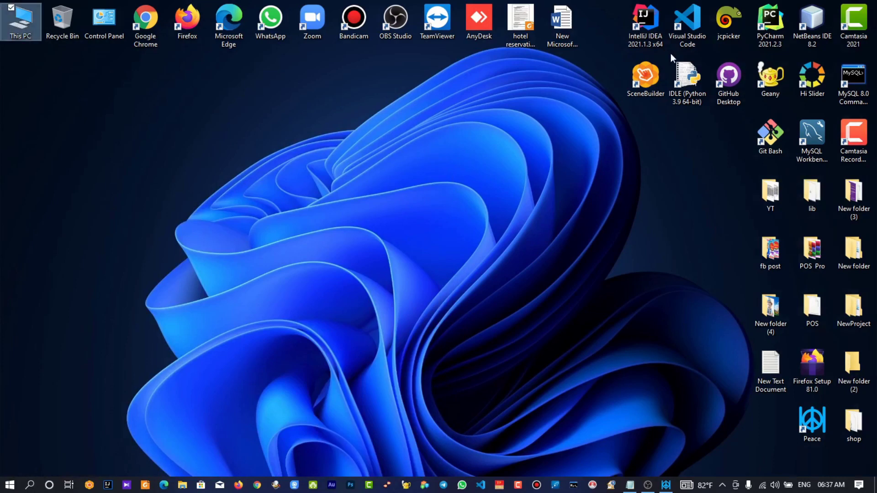
{"action": "key", "text": "Return"}
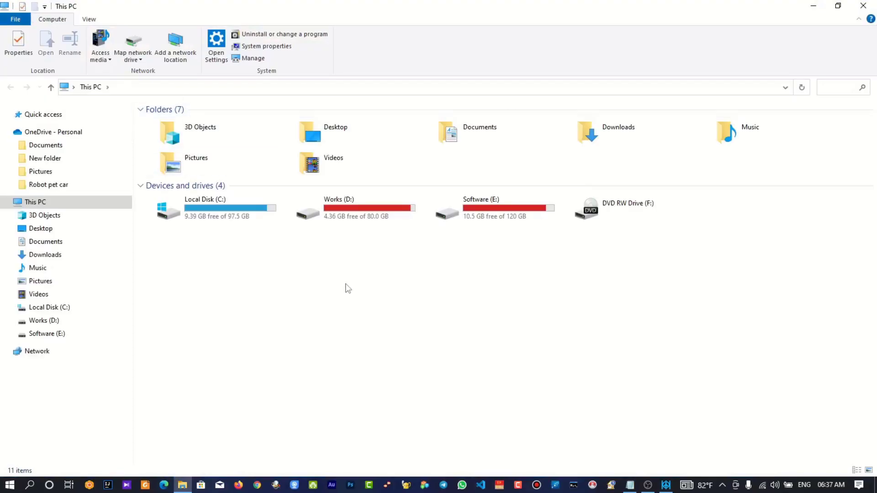
{"action": "left_click", "coordinate": [216, 213]}
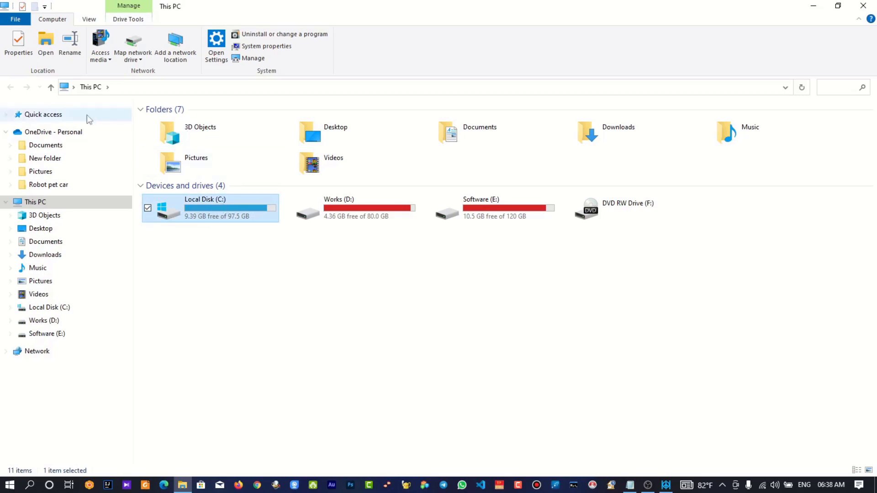
{"action": "left_click", "coordinate": [136, 13]}
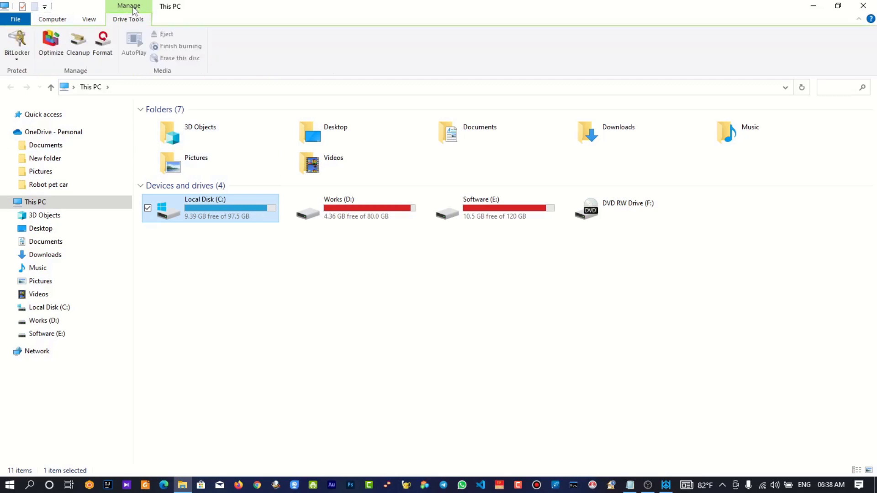
{"action": "left_click", "coordinate": [55, 45]}
Open the Optimize Drives utility from the properties of Local Disk (C:).
{"action": "right_click", "coordinate": [216, 205]}
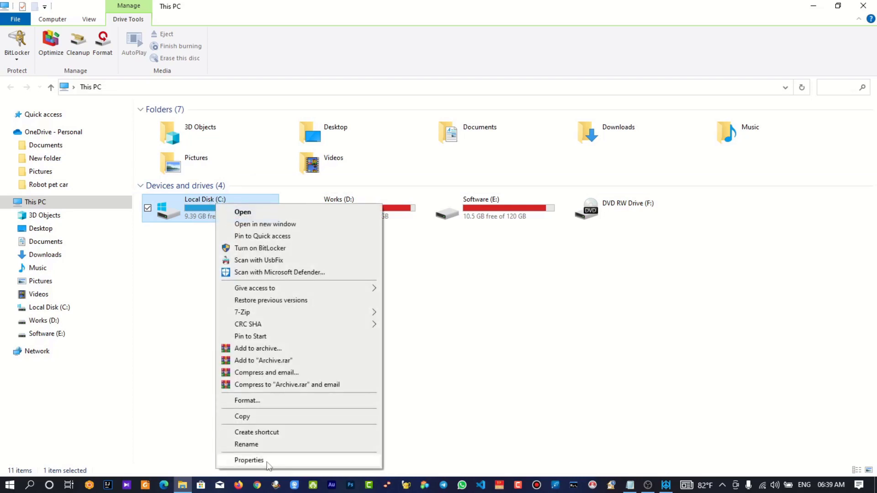
{"action": "left_click", "coordinate": [249, 459]}
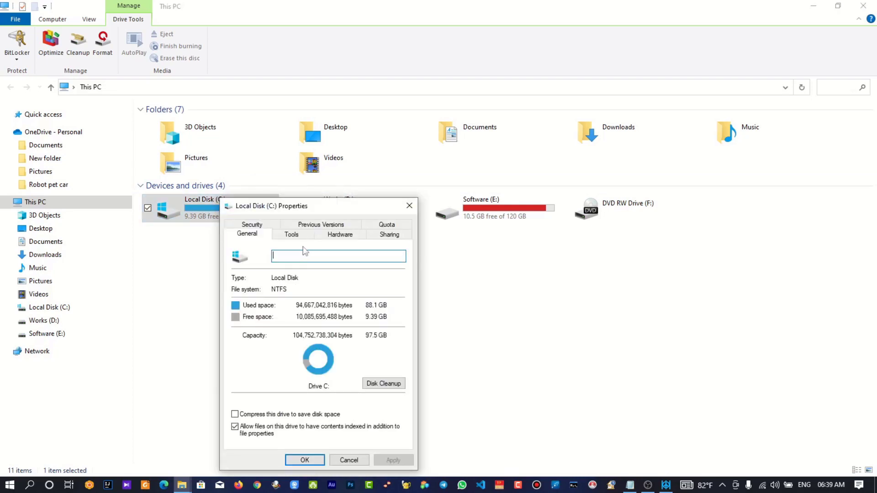
{"action": "left_click", "coordinate": [297, 238]}
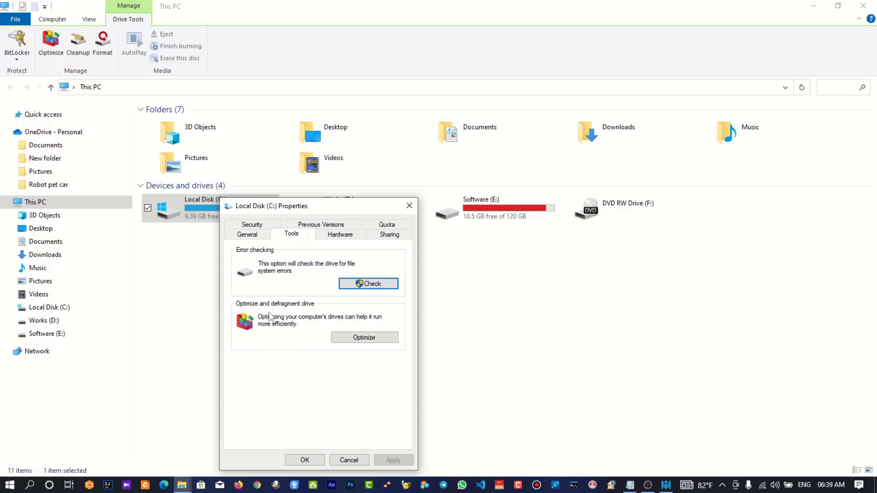
{"action": "left_click", "coordinate": [362, 339]}
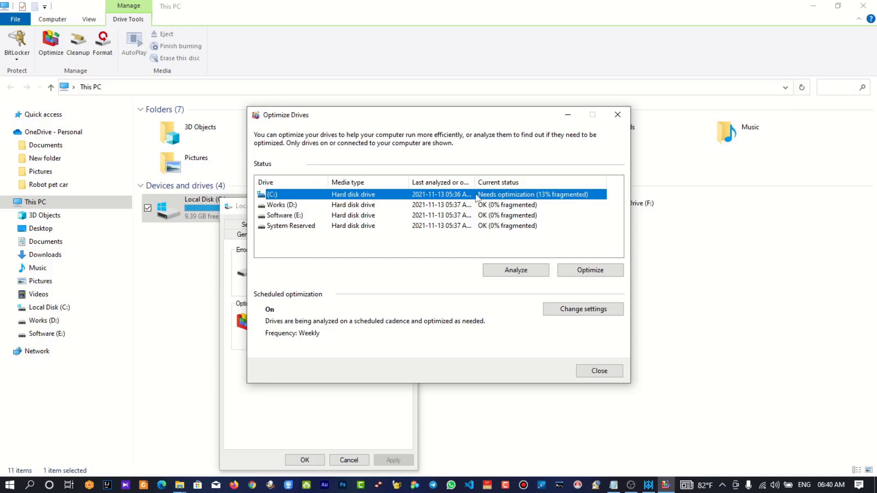
Start optimizing all four drives in turn: (C:), Works (D:), Software (E:) and System Reserved.
{"action": "left_click", "coordinate": [594, 272]}
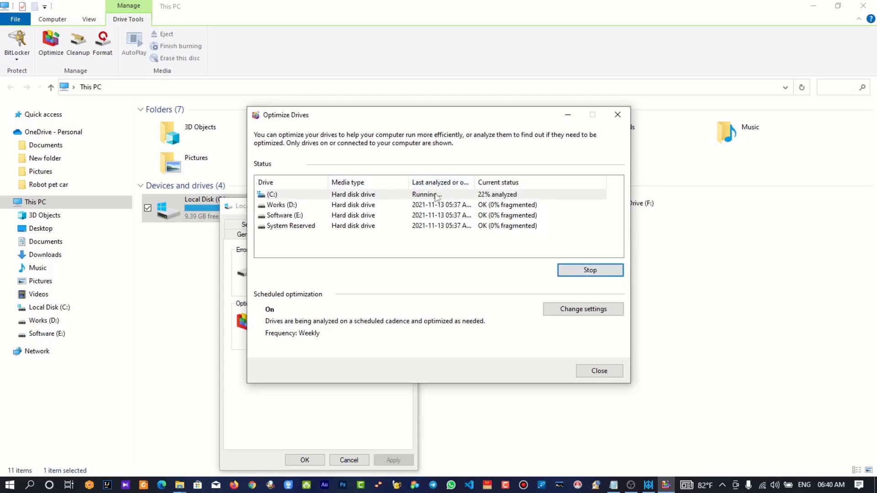
{"action": "left_click", "coordinate": [419, 205]}
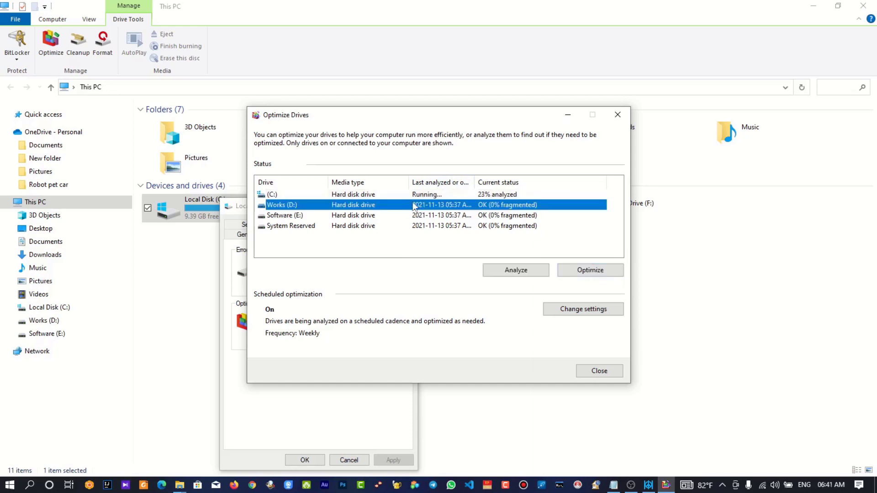
{"action": "left_click", "coordinate": [587, 276]}
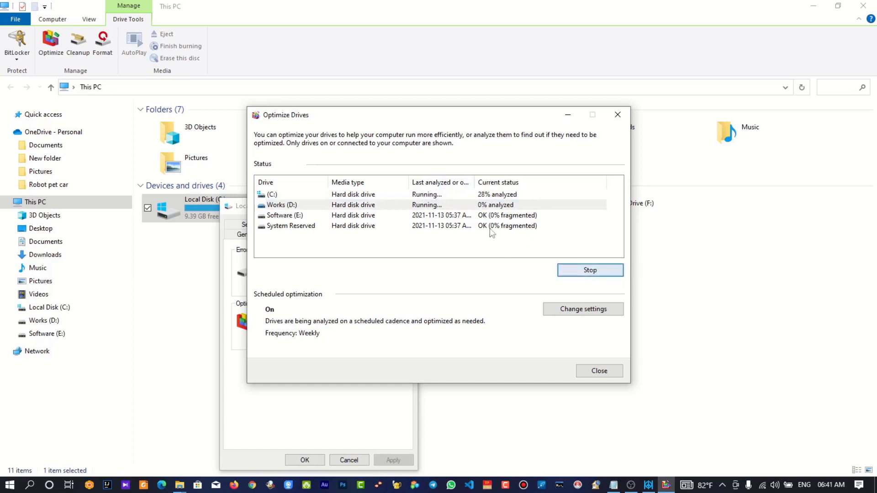
{"action": "left_click", "coordinate": [489, 216]}
{"action": "left_click", "coordinate": [571, 271]}
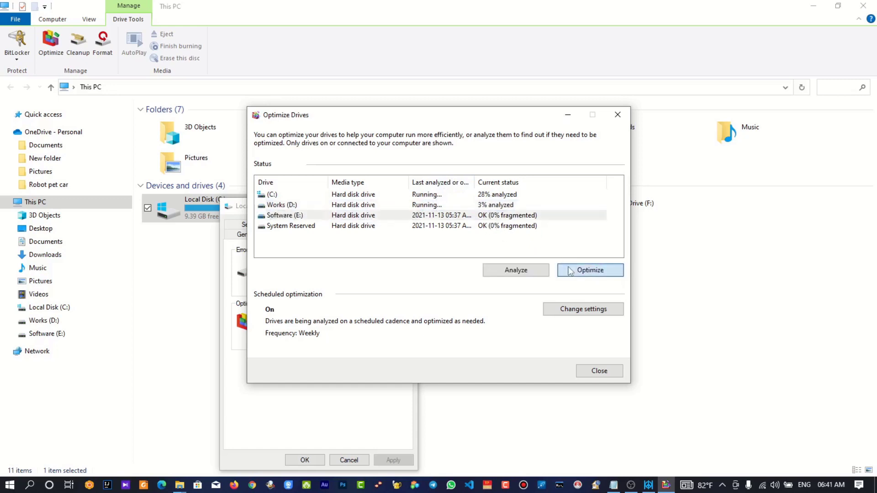
{"action": "left_click", "coordinate": [490, 228]}
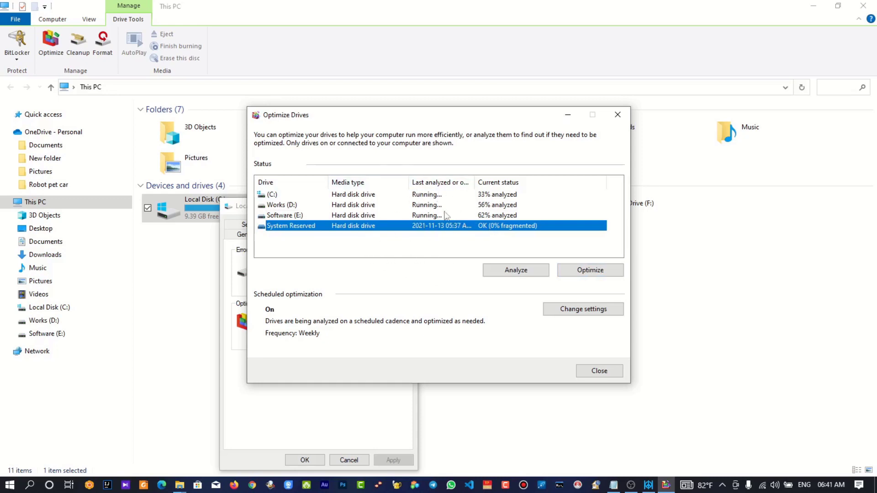
{"action": "left_click", "coordinate": [578, 273]}
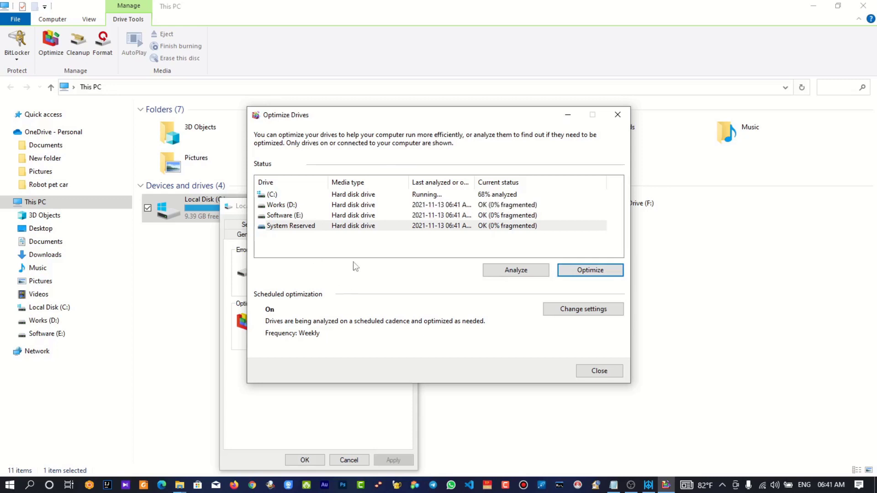
{"action": "left_click", "coordinate": [327, 253]}
{"action": "left_click", "coordinate": [295, 207]}
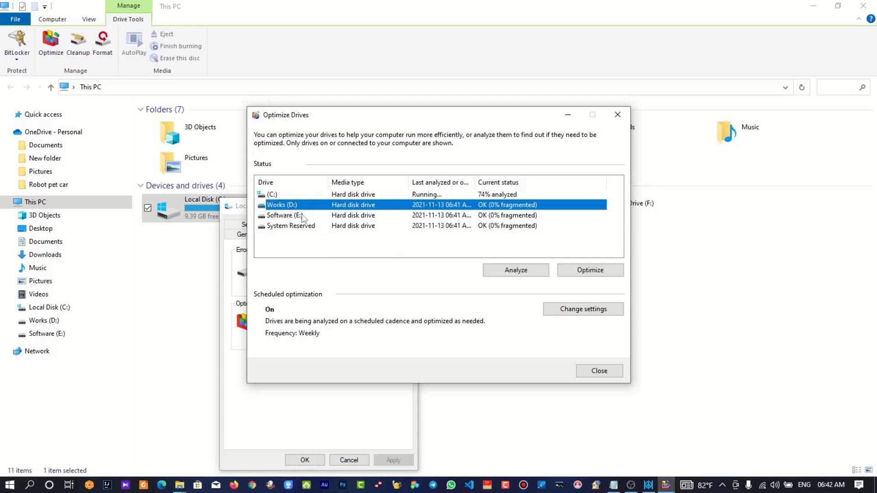
{"action": "left_click", "coordinate": [303, 215]}
{"action": "left_click", "coordinate": [295, 227]}
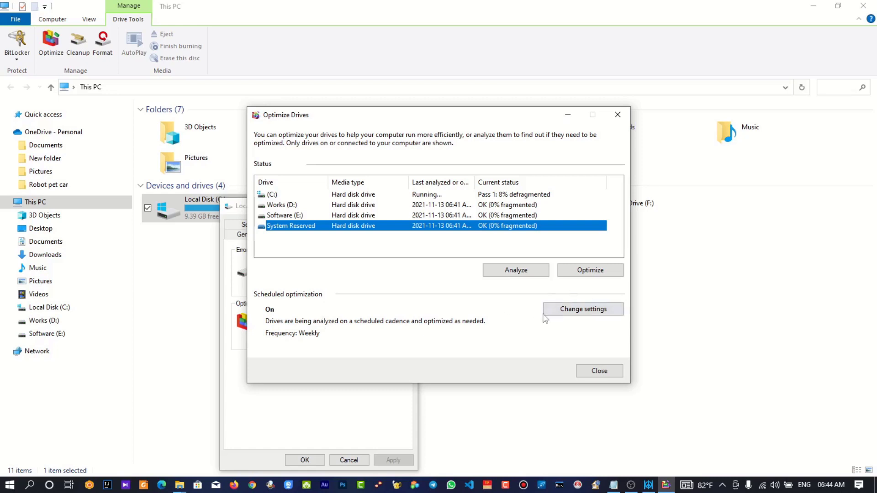
Open the scheduled optimization settings and choose Weekly as the frequency.
{"action": "left_click", "coordinate": [584, 314]}
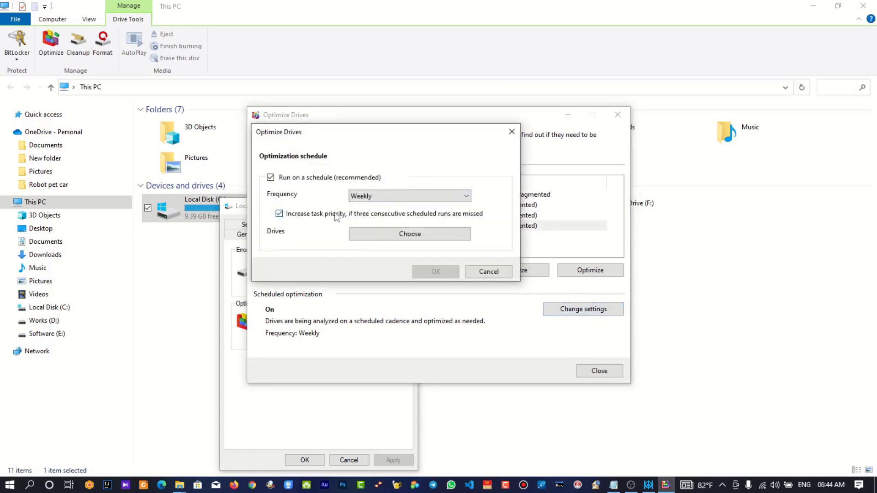
{"action": "left_click", "coordinate": [408, 203]}
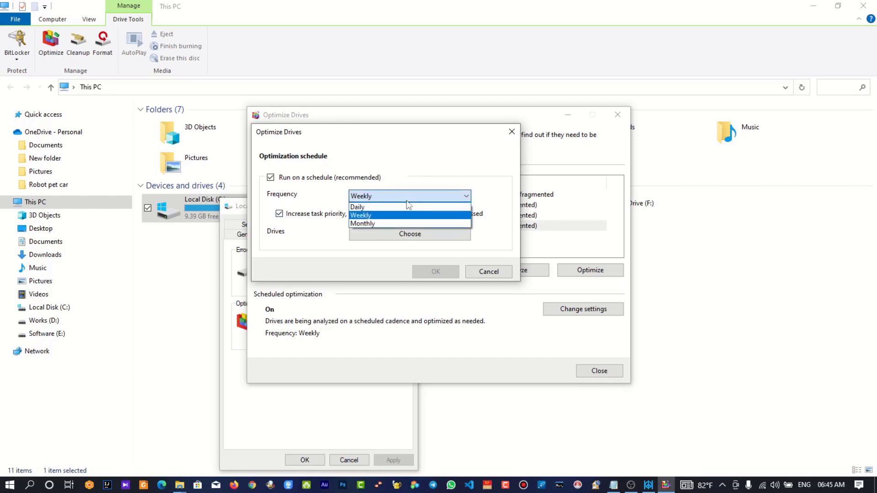
{"action": "left_click", "coordinate": [452, 178]}
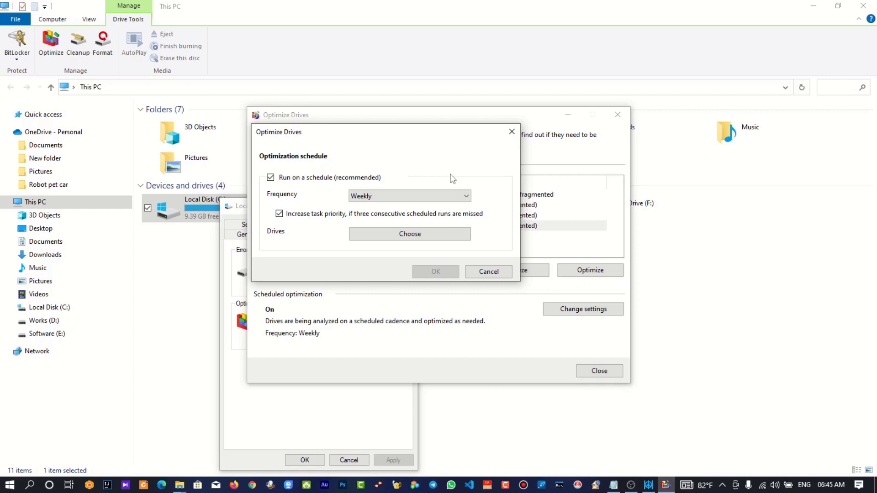
{"action": "left_click", "coordinate": [439, 197]}
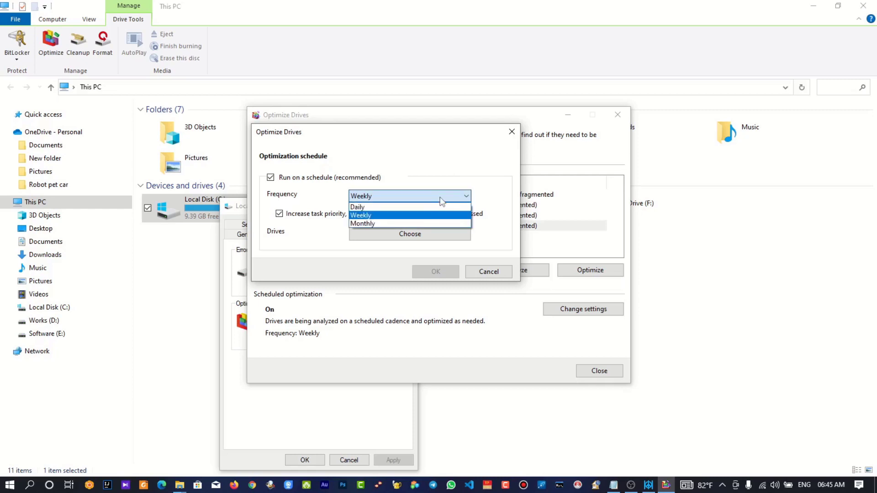
{"action": "left_click", "coordinate": [383, 217]}
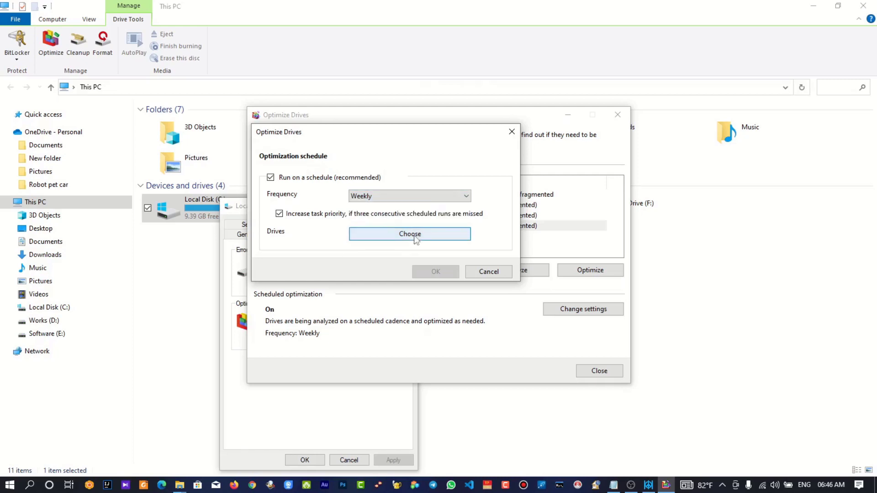
Select all drives for the regular optimization schedule and save the schedule settings.
{"action": "left_click", "coordinate": [416, 239]}
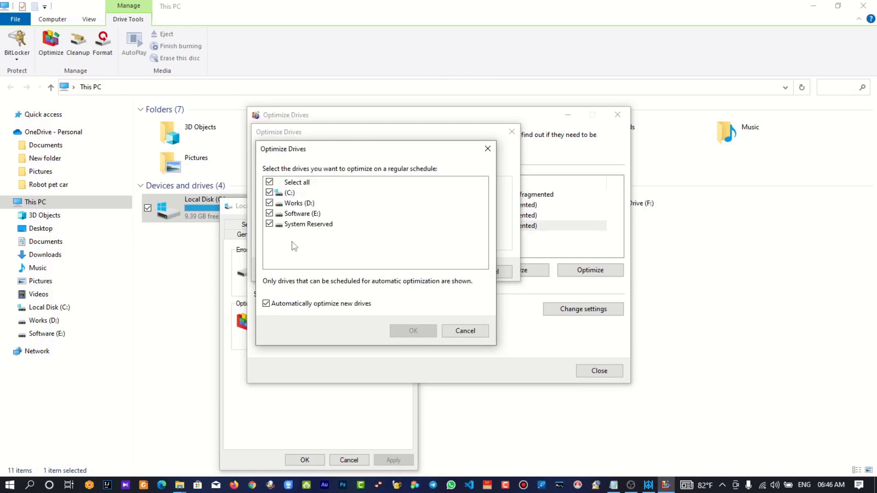
{"action": "left_click", "coordinate": [270, 182]}
{"action": "left_click", "coordinate": [270, 182]}
{"action": "left_click", "coordinate": [270, 182]}
{"action": "left_click", "coordinate": [270, 182]}
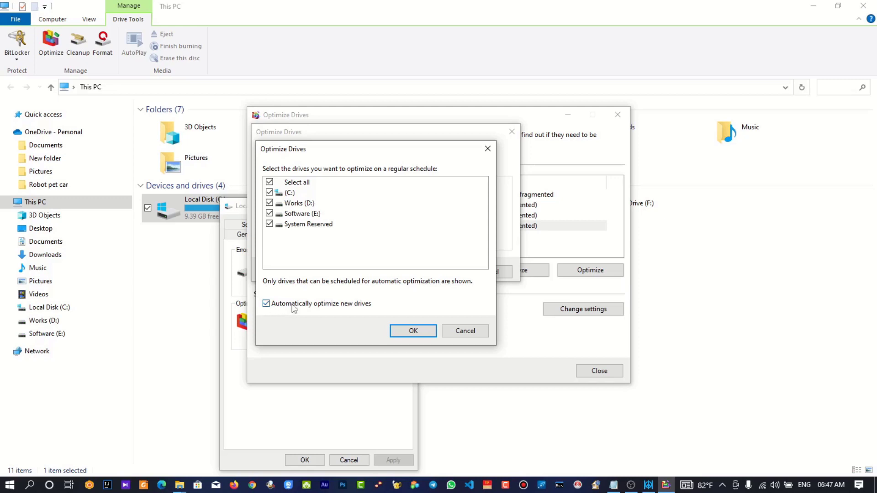
{"action": "left_click", "coordinate": [413, 330]}
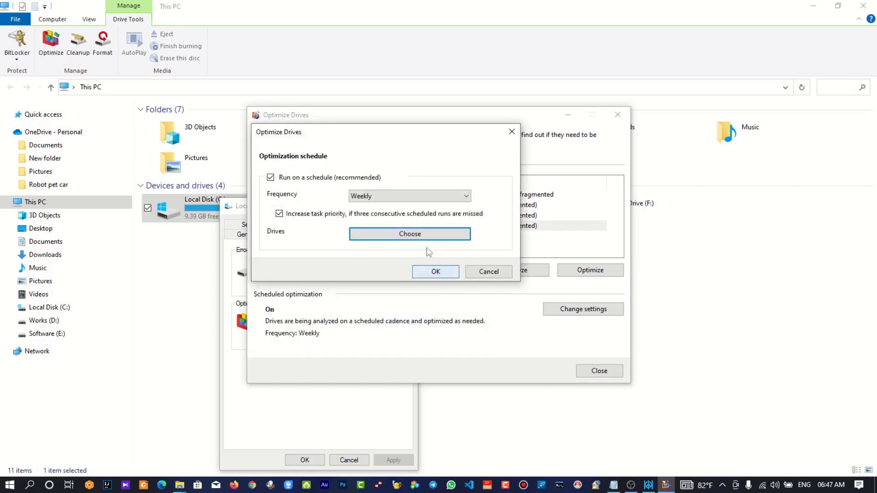
{"action": "left_click", "coordinate": [435, 272]}
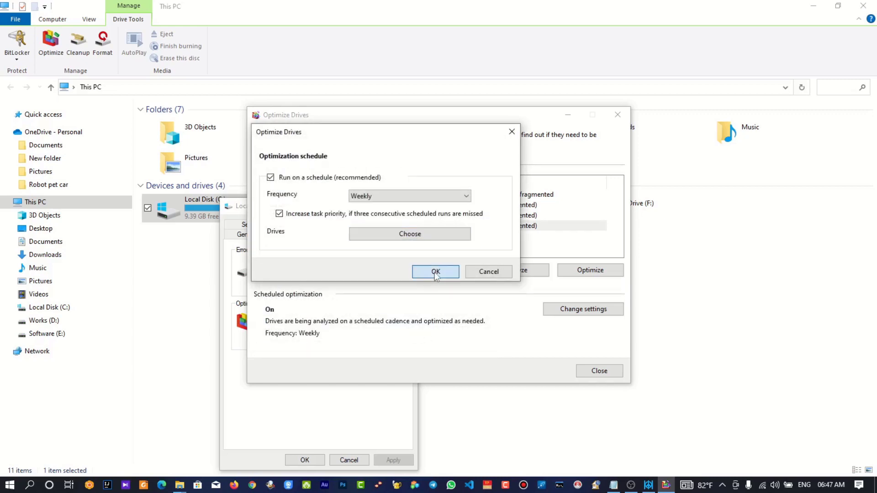